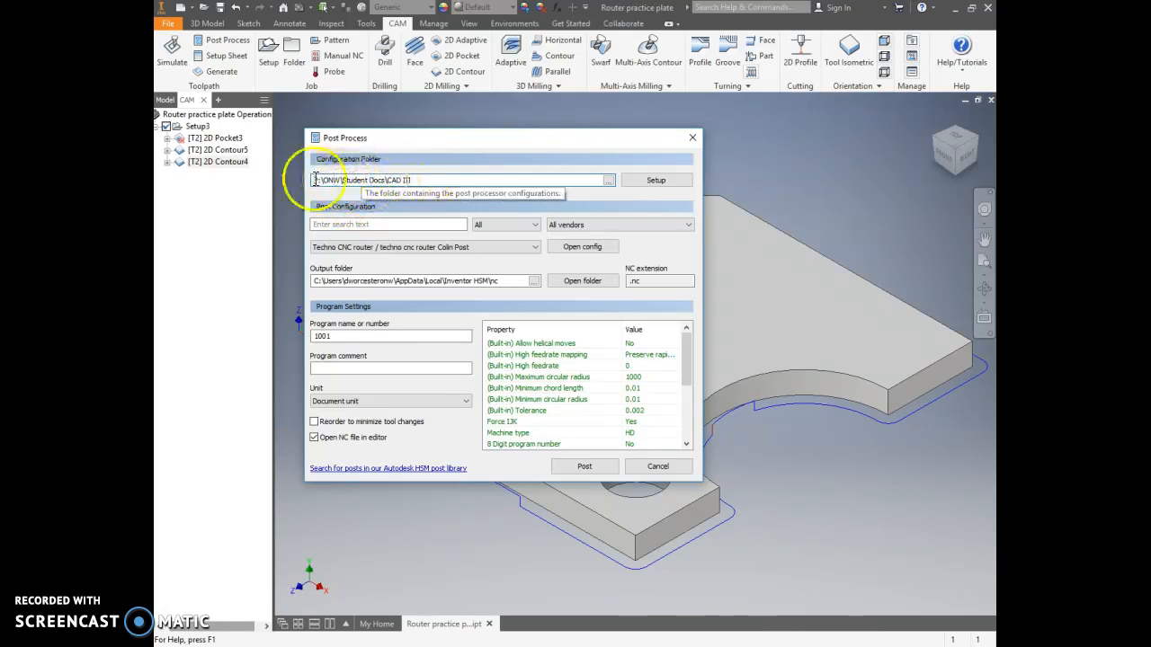
Step: Select P:\ONW\Student Docs\CAD III as the post processor configuration folder
click(424, 179)
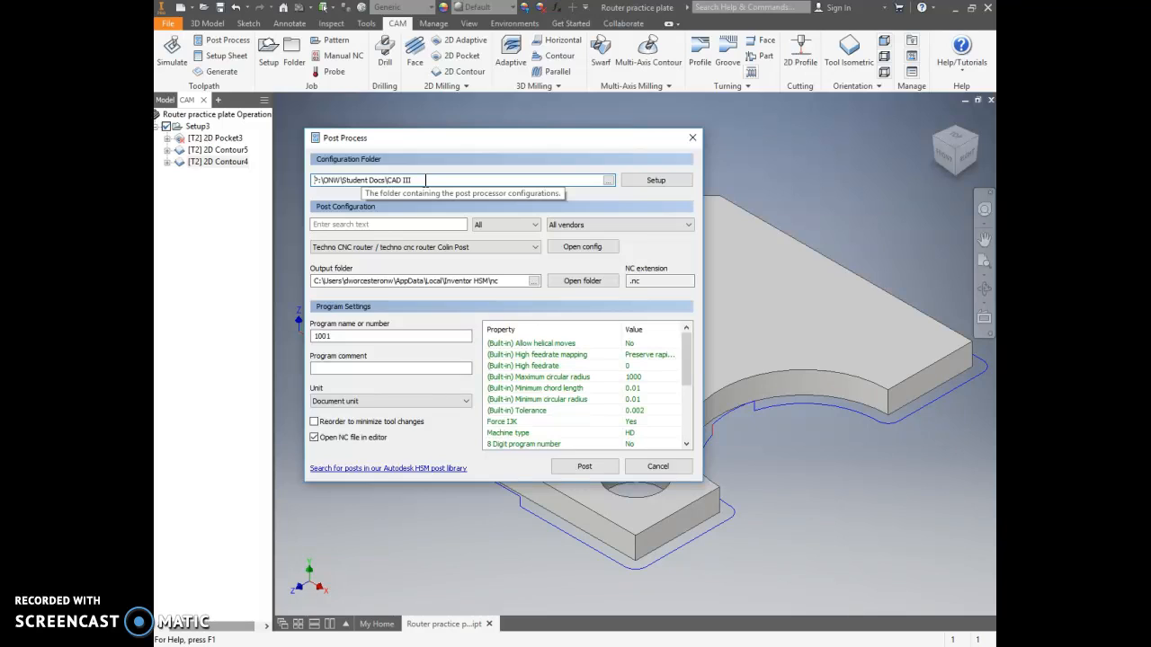
click(323, 181)
click(656, 182)
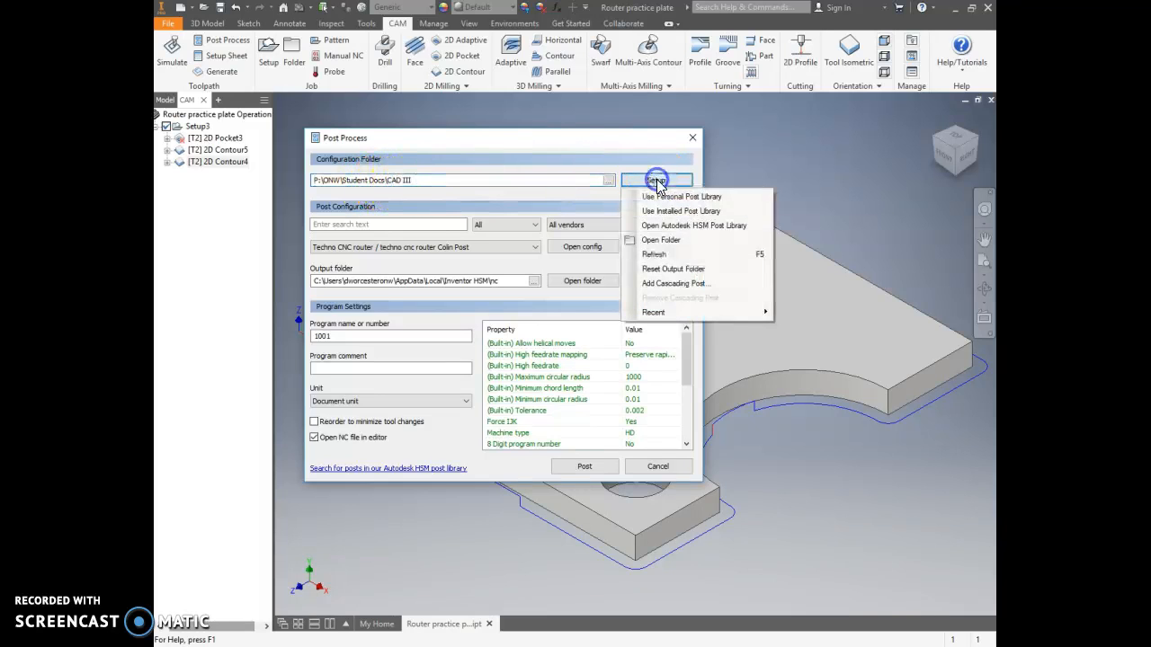
click(541, 180)
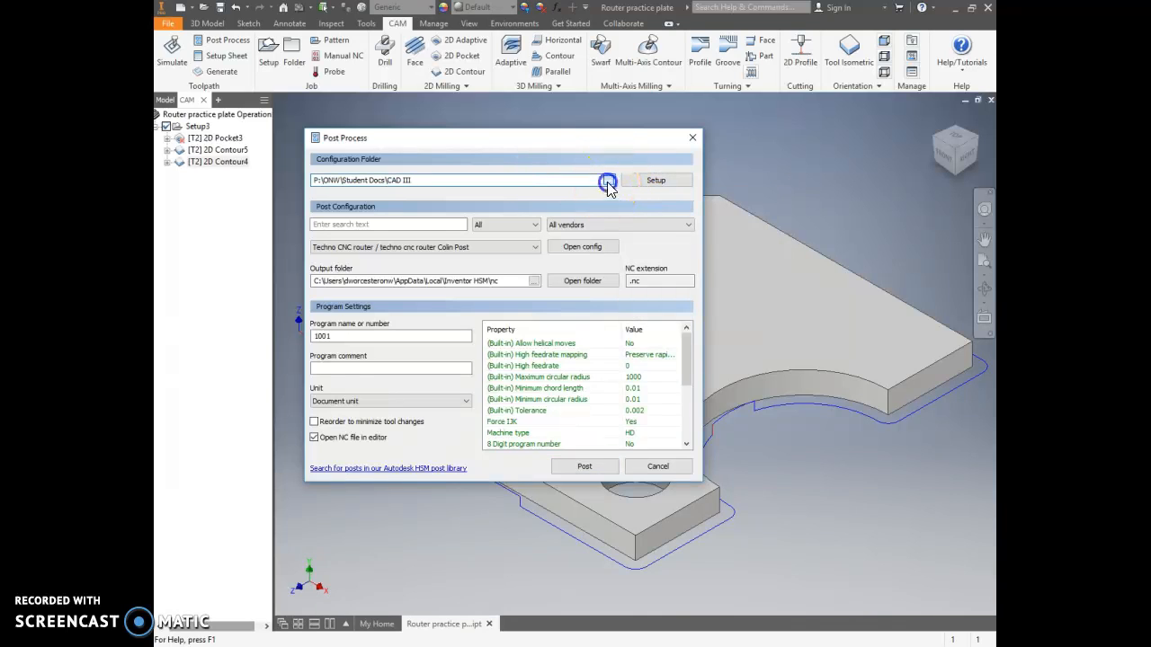
click(607, 182)
click(506, 187)
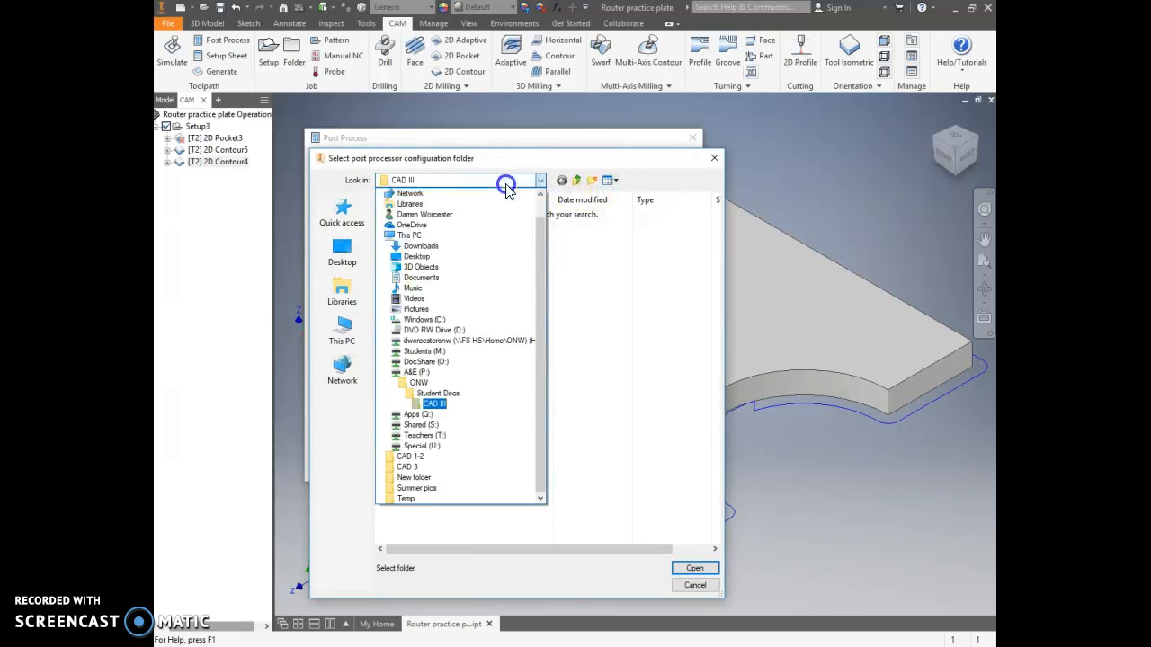
click(430, 405)
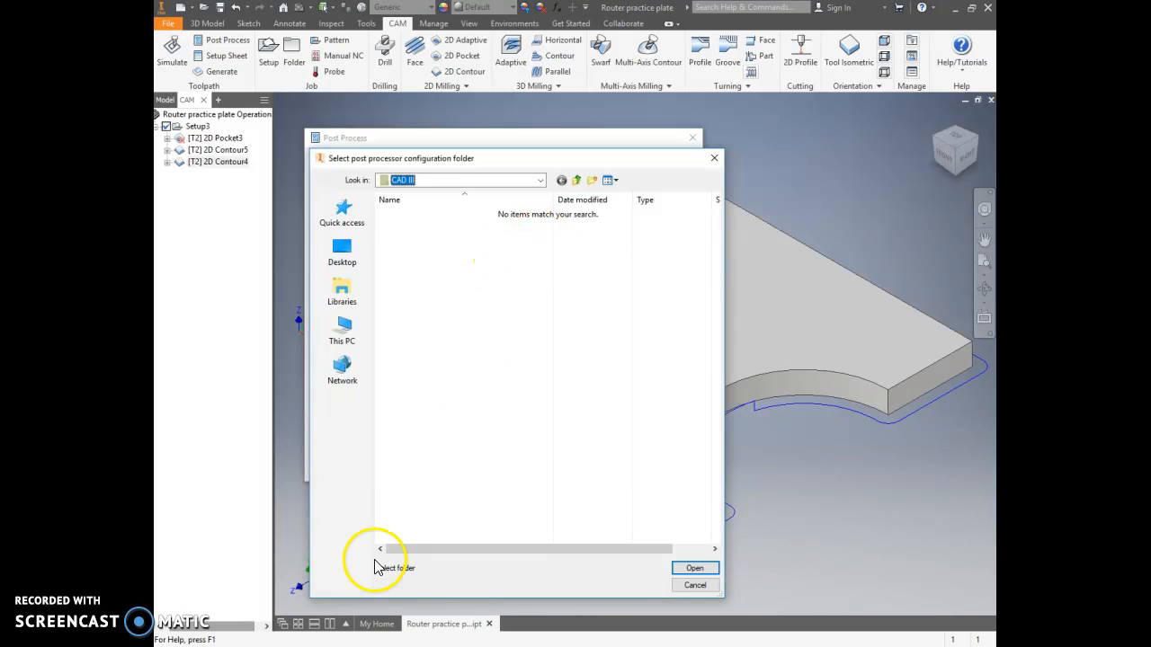
click(694, 569)
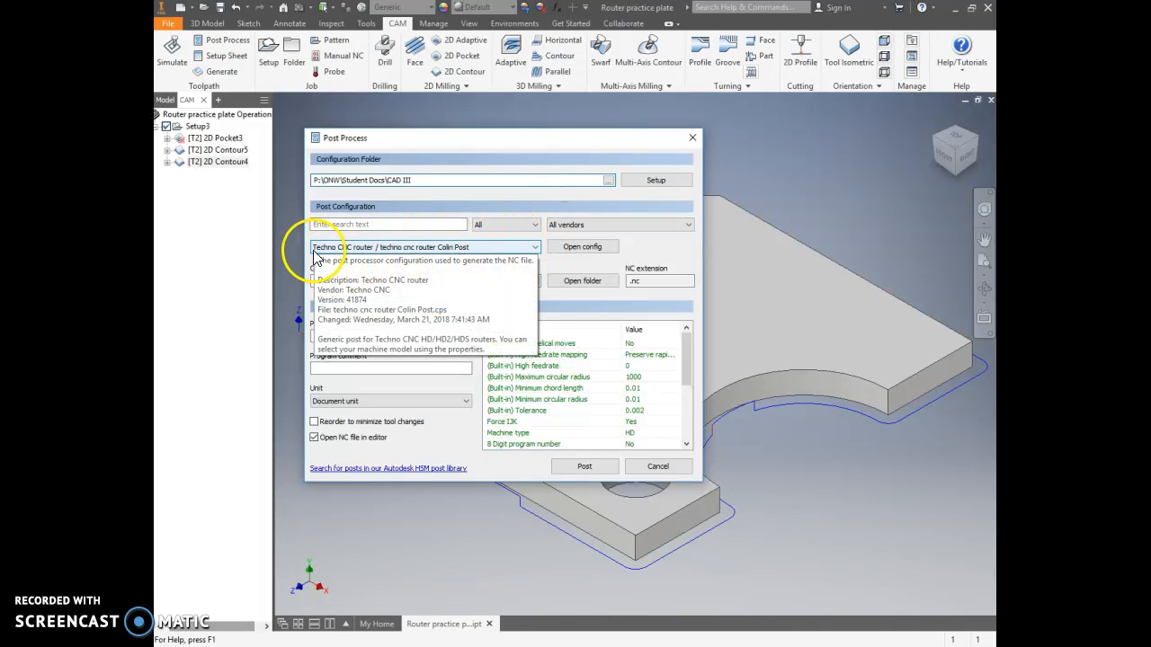
Step: Try the ProtoTRAK Conversional post configuration, switch back to the Techno CNC router Colin Post, and cancel post-processing
click(536, 248)
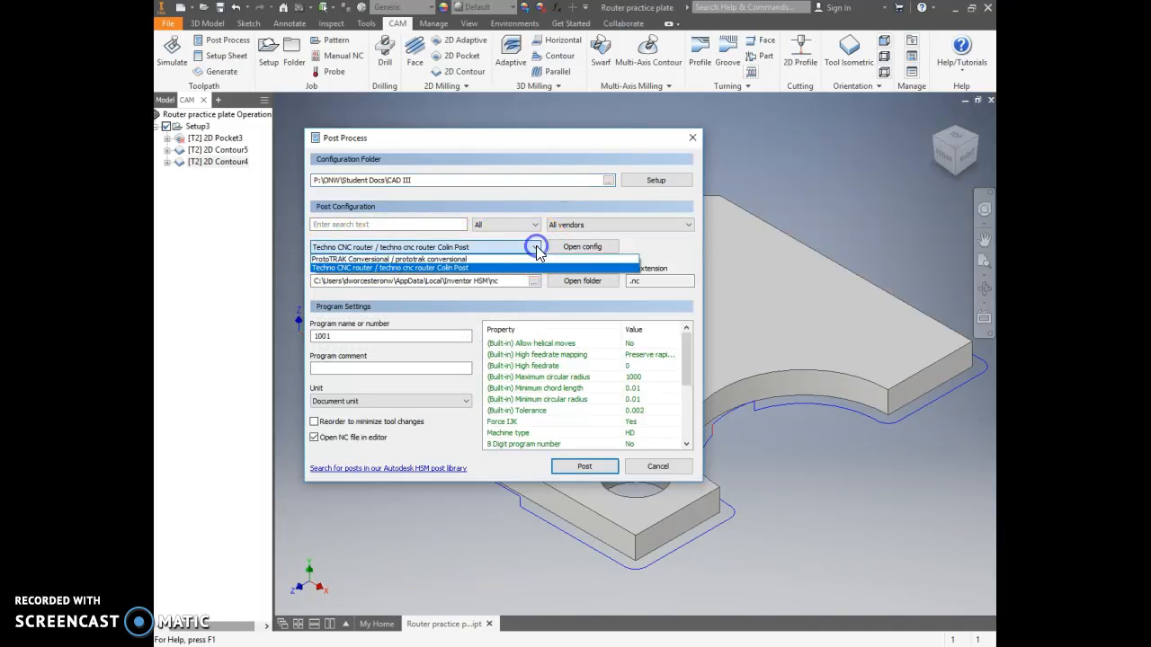
click(441, 259)
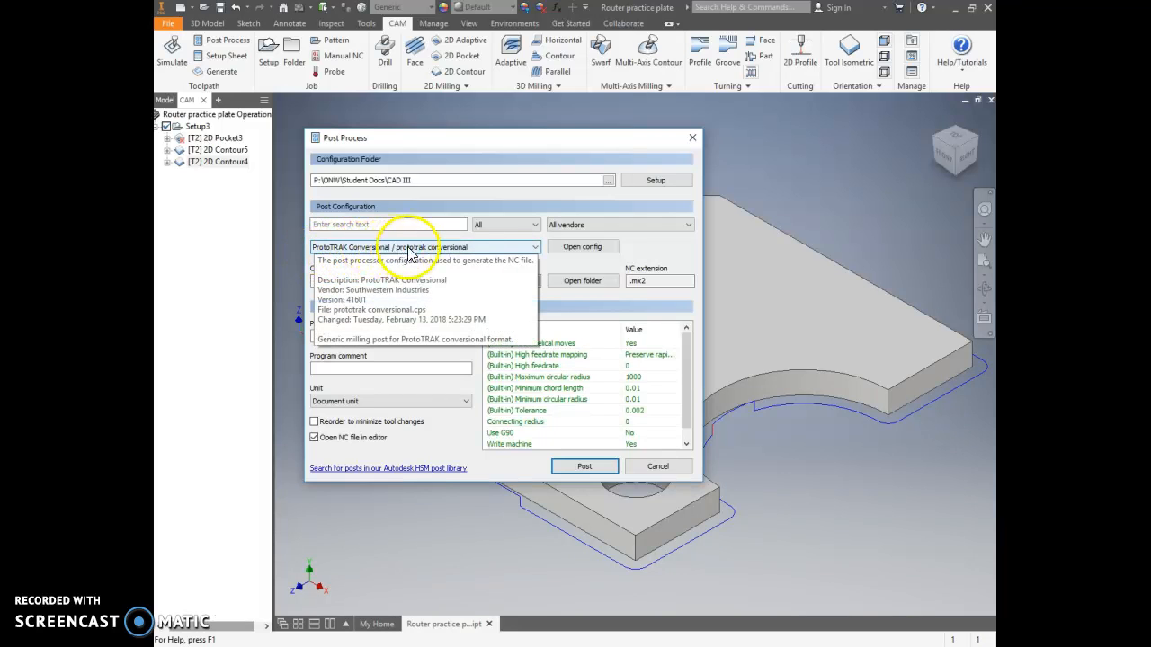
click(536, 248)
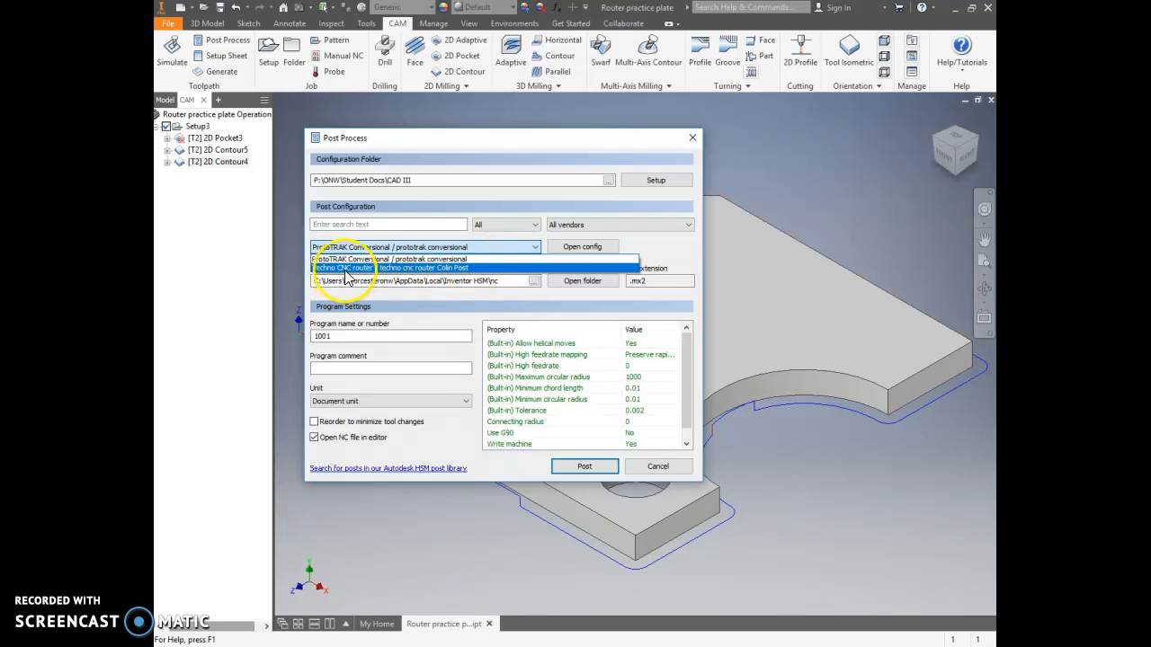
click(445, 269)
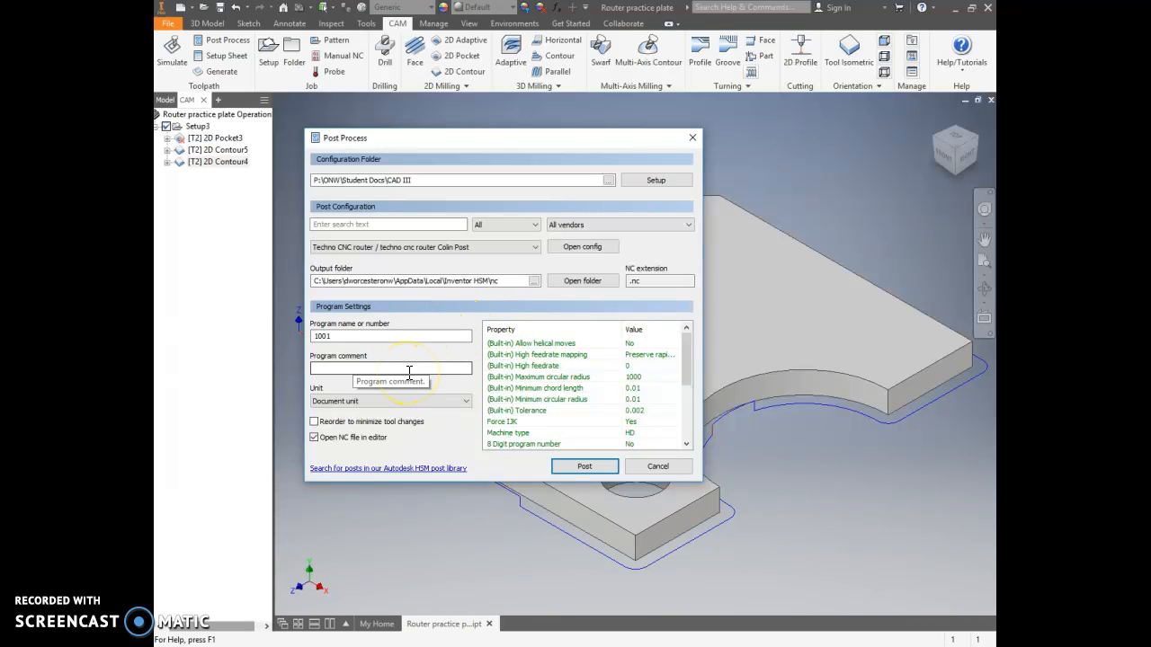
click(663, 467)
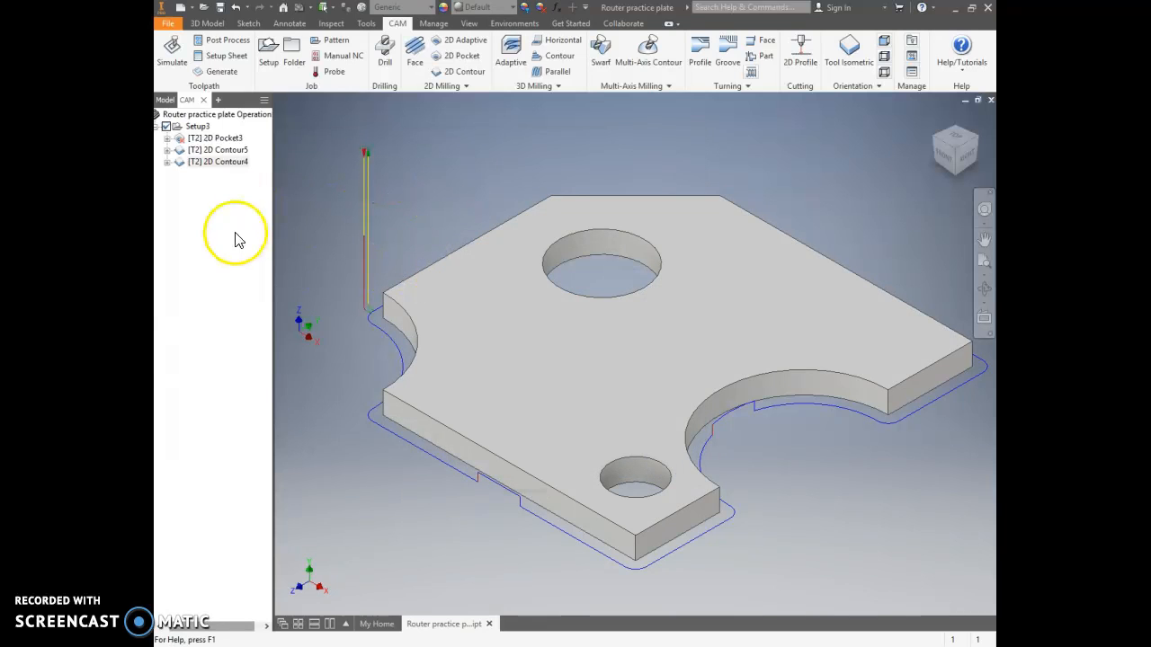
Step: Examine the toolpaths of 2D Contour4, 2D Contour5 and 2D Pocket3, and the stock of Setup3
click(222, 171)
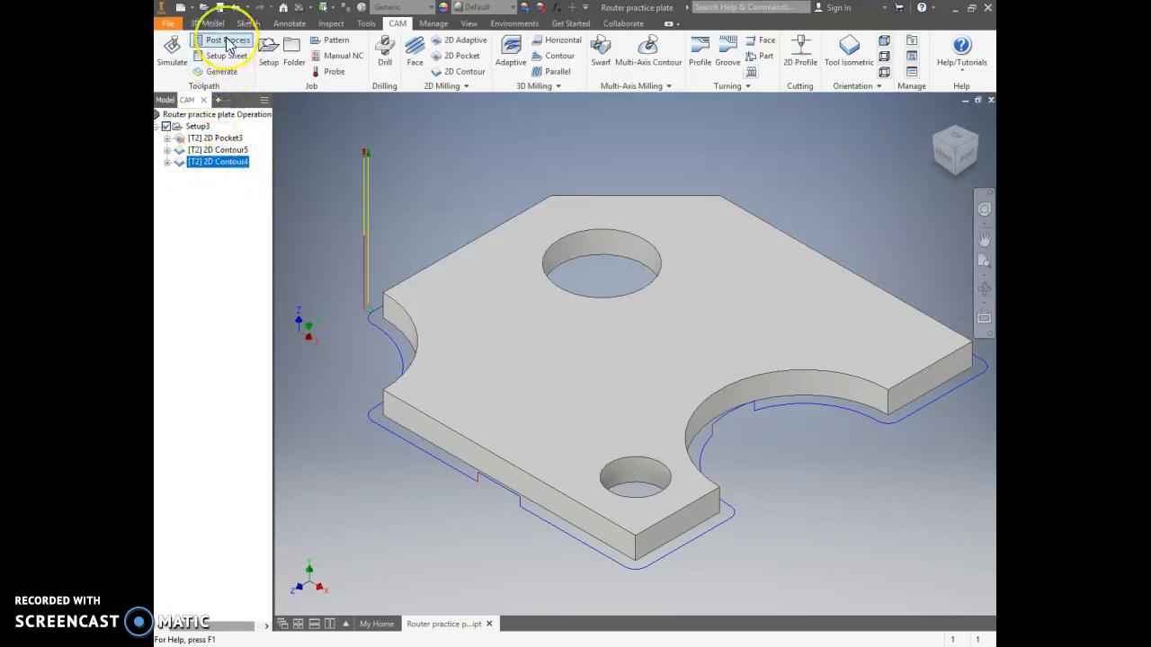
click(227, 150)
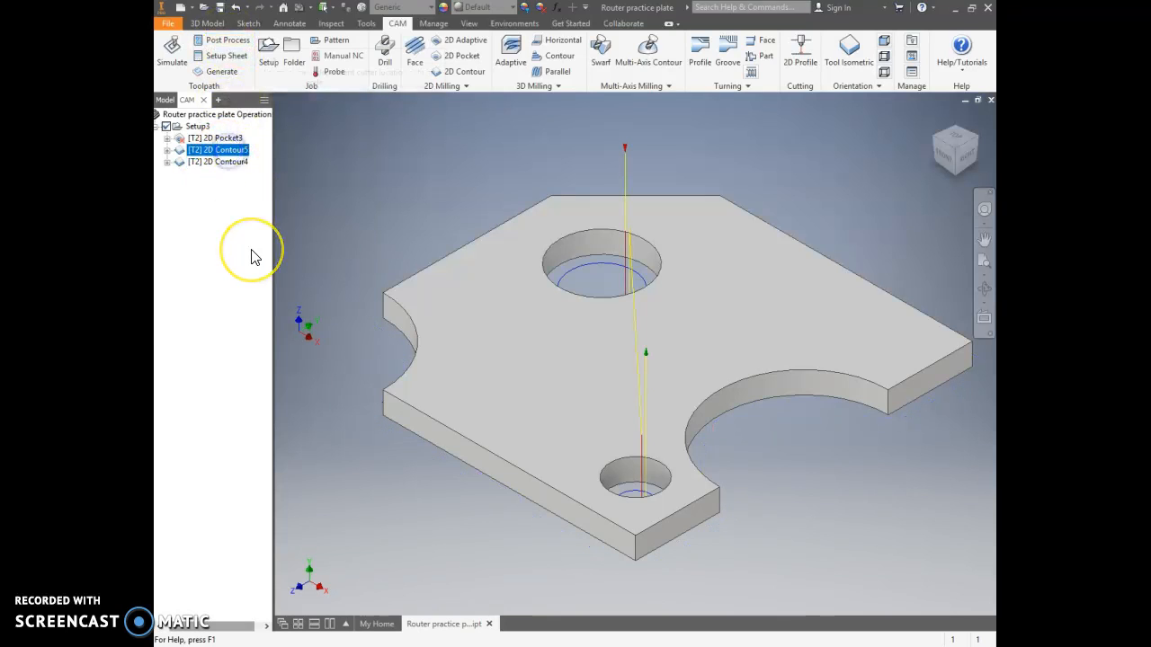
click(220, 138)
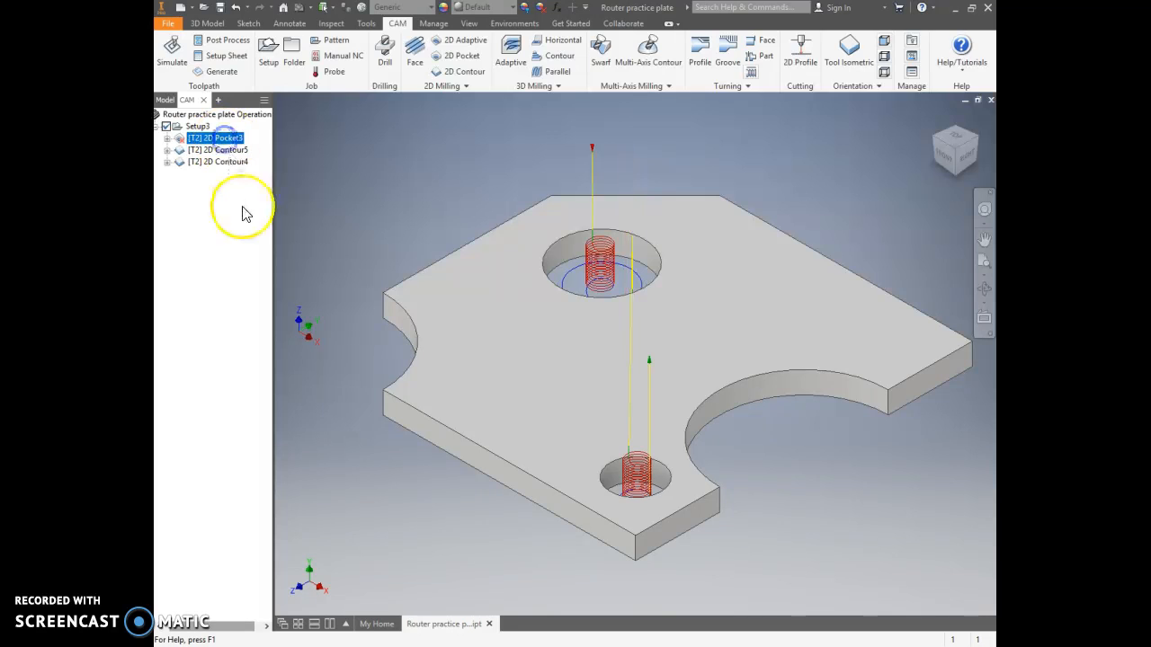
click(198, 127)
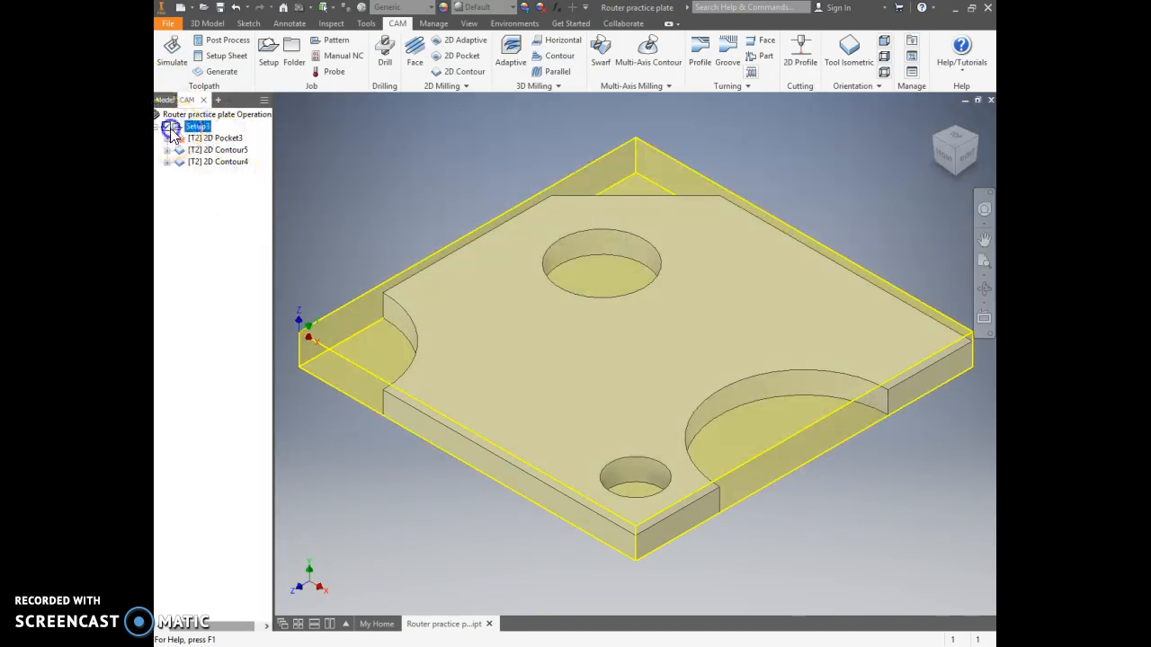
click(342, 170)
click(197, 127)
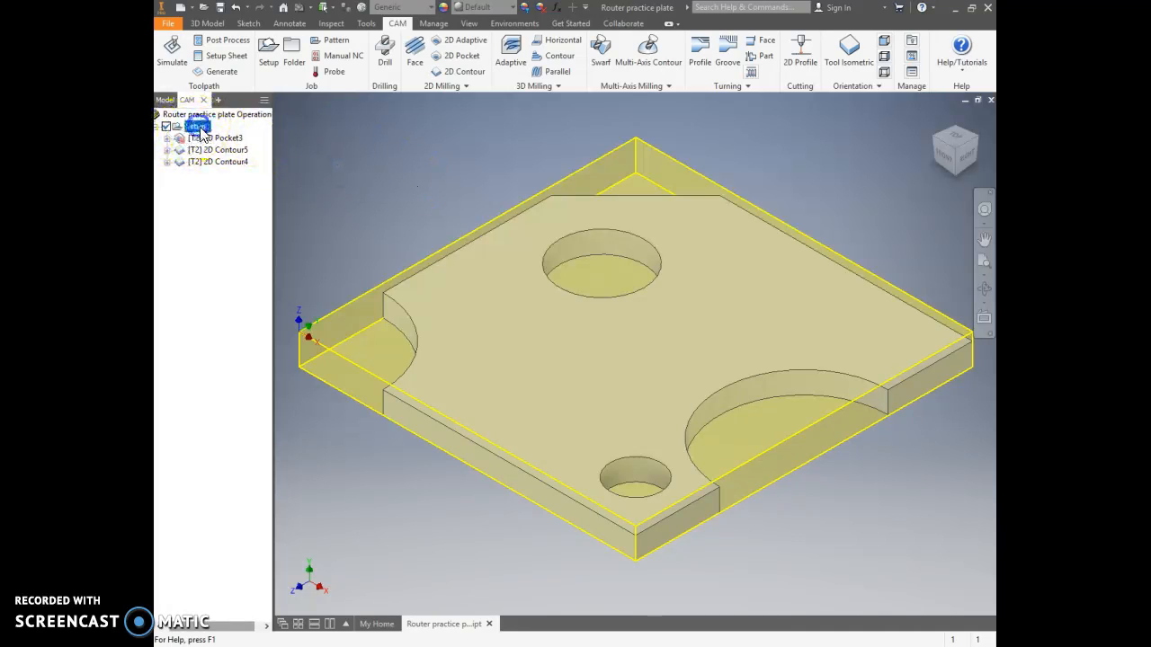
click(228, 42)
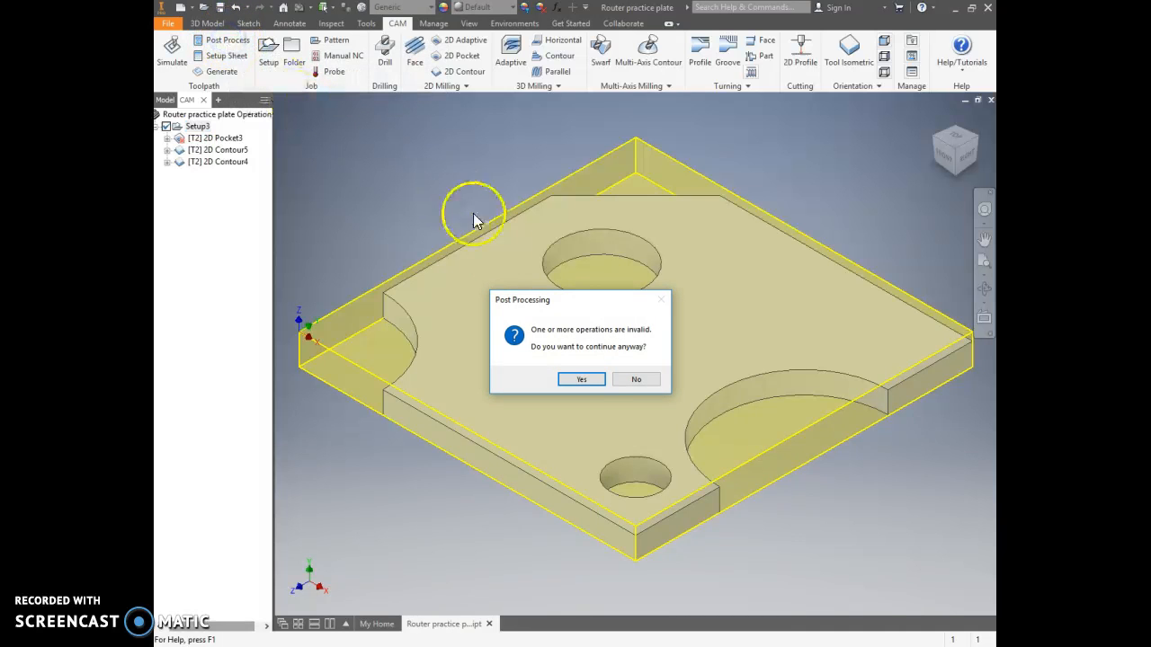
click(627, 381)
click(307, 181)
Step: Start post-processing the whole of Setup3, and accept continuing with invalid operations
click(196, 126)
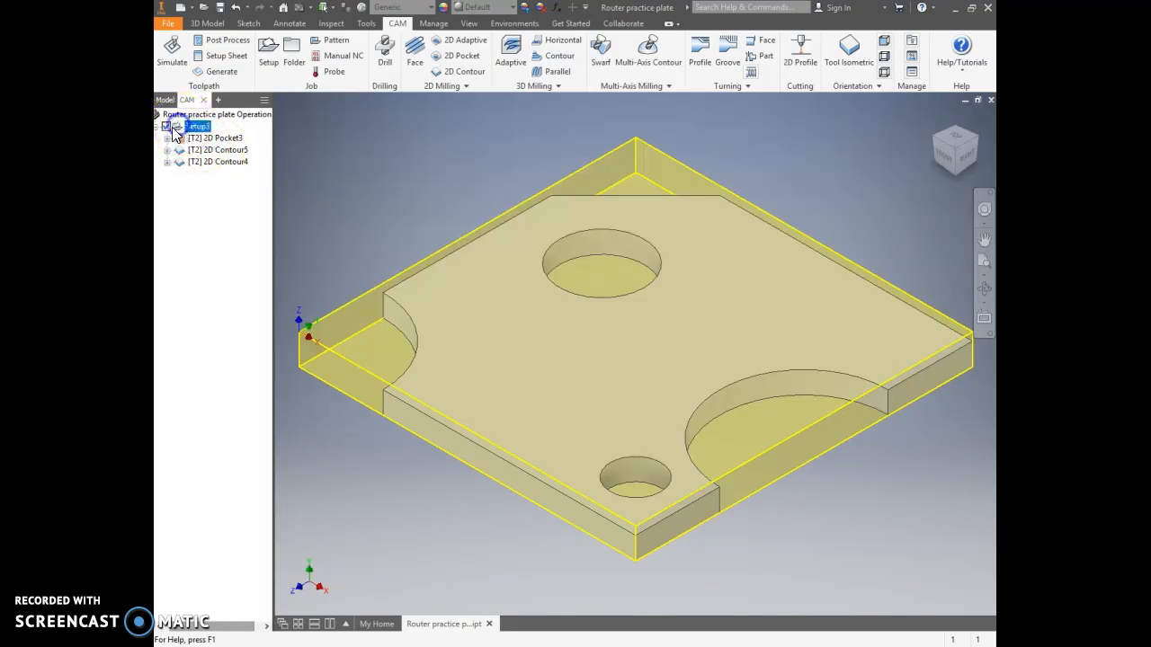
click(221, 42)
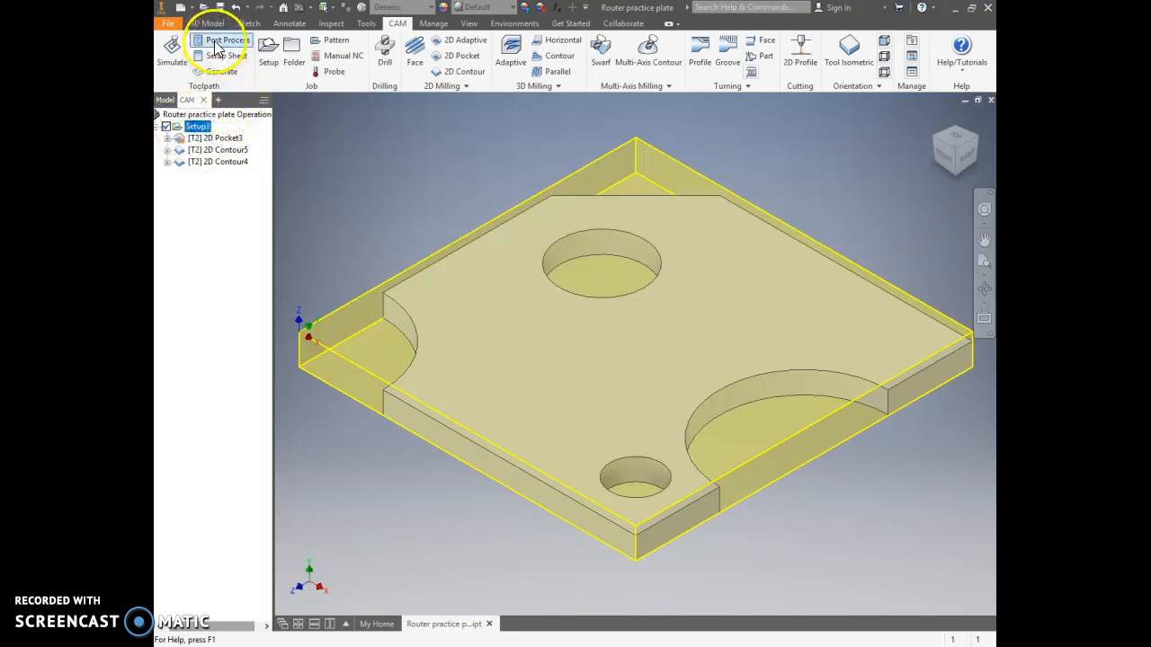
click(504, 215)
click(582, 379)
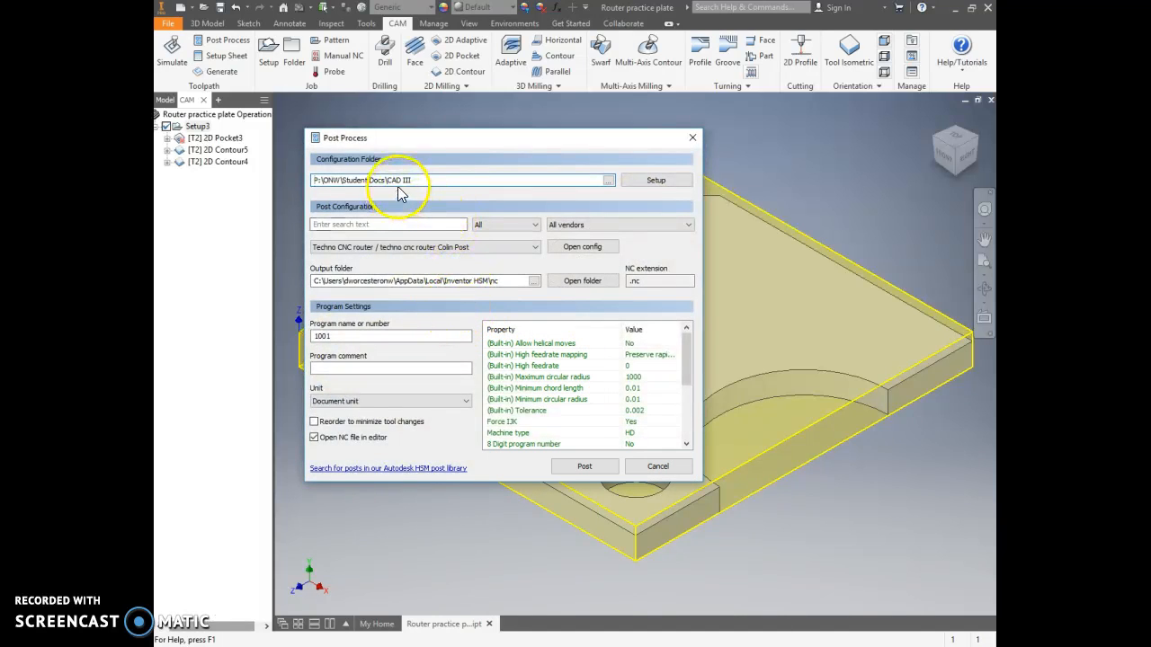
Step: Set the program name or number to 1601
click(357, 338)
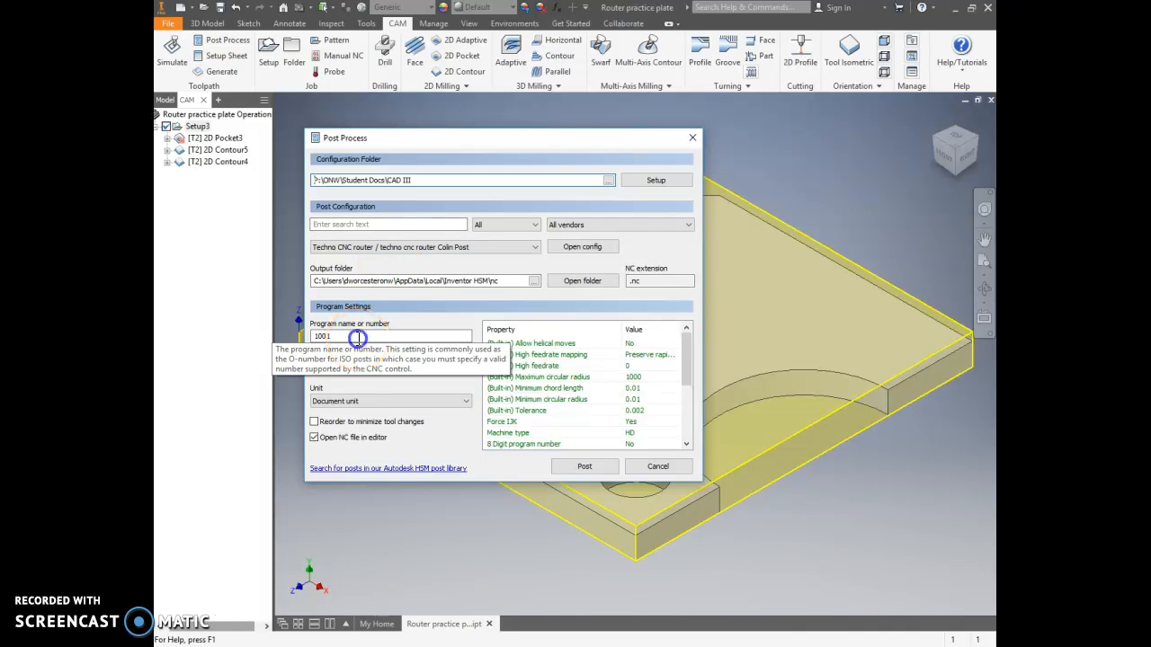
drag(357, 338, 261, 356)
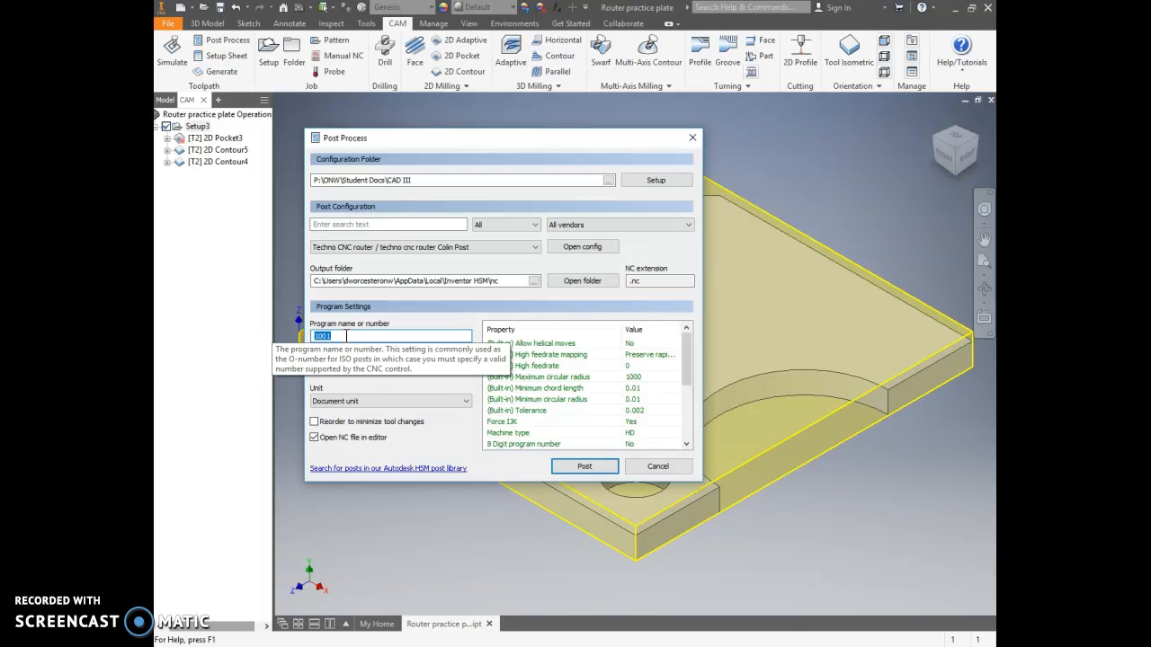
click(306, 337)
click(343, 336)
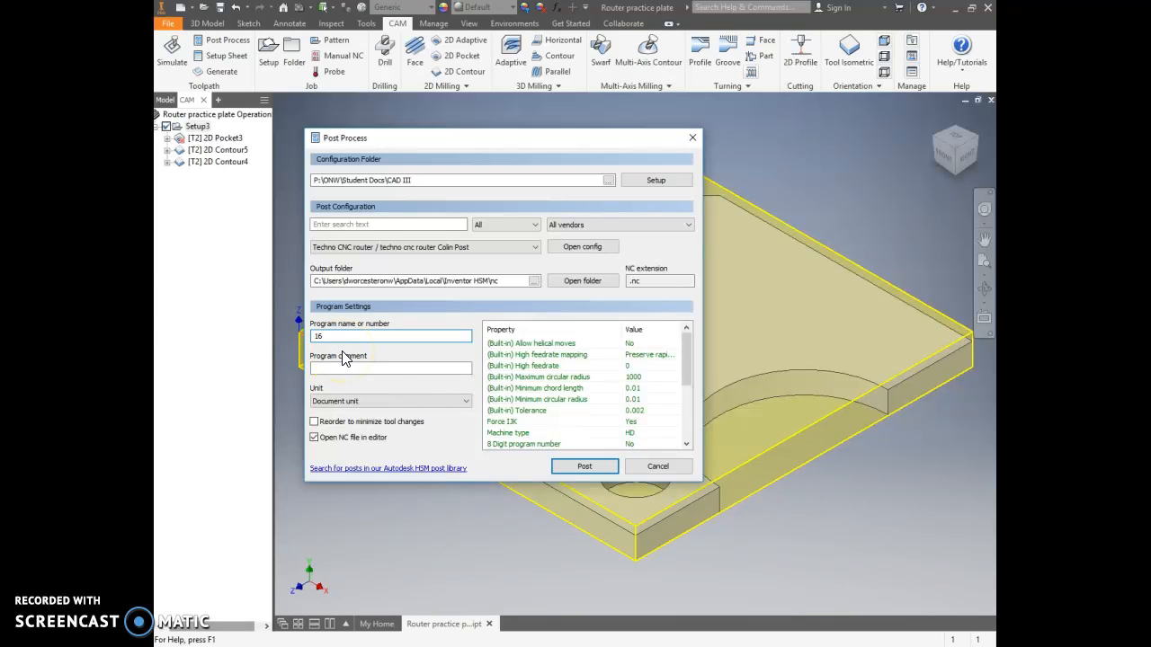
text(01)
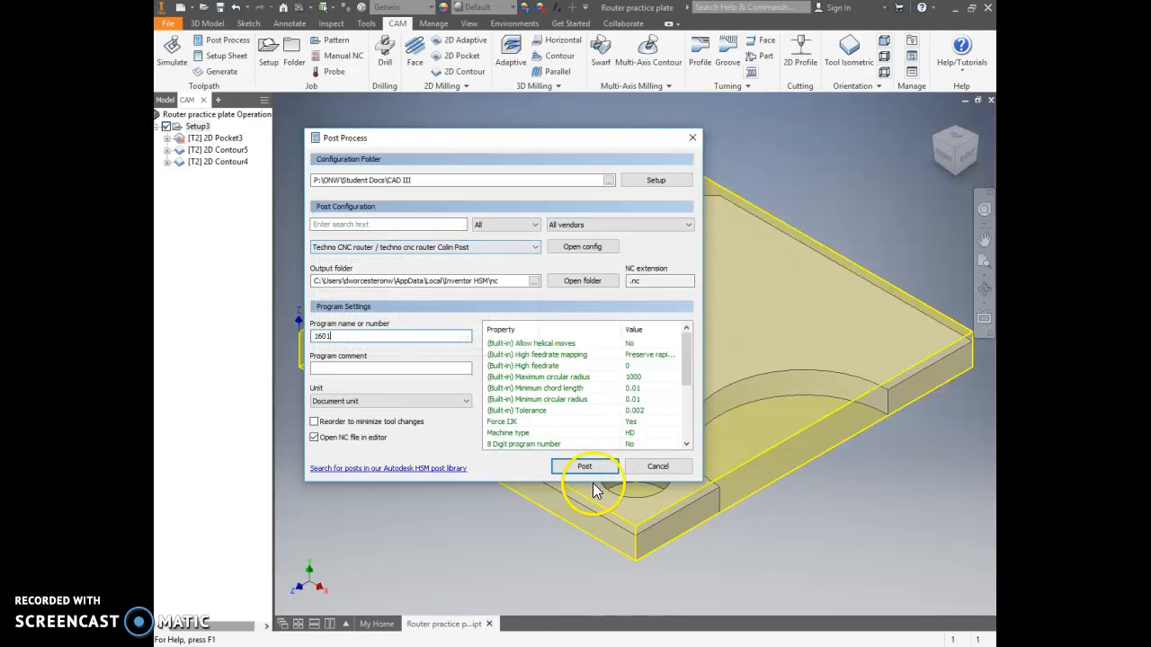
Step: Post the toolpaths and save the NC file as 1601 in the Posts folder under Desktop > CAD 3
click(590, 468)
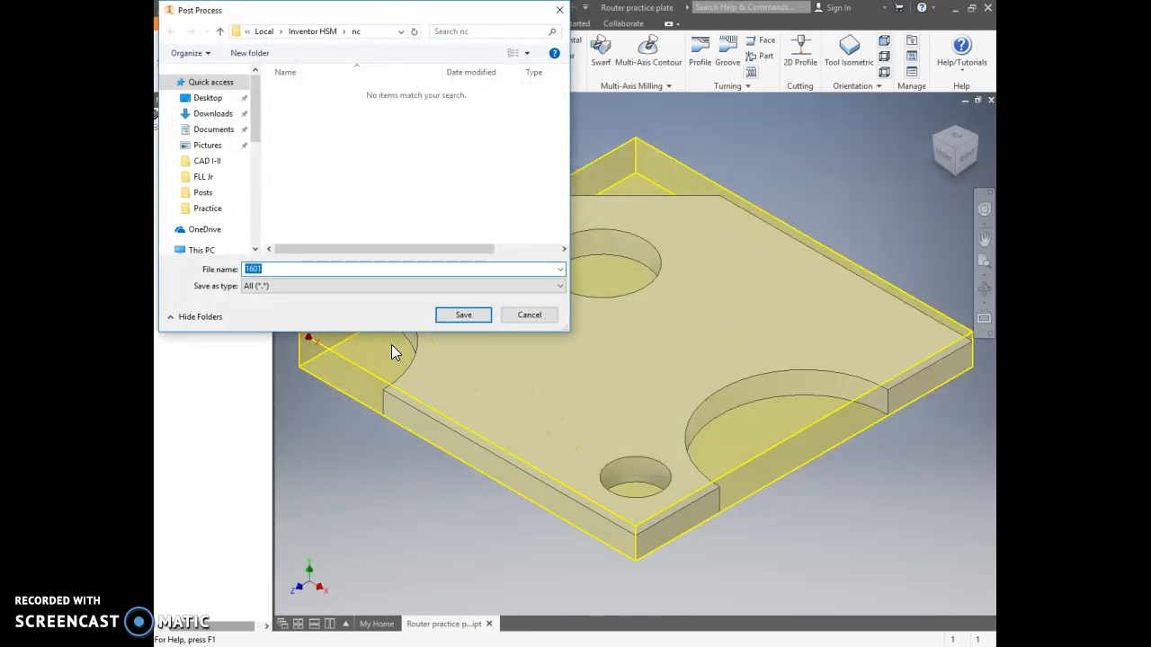
mouse_move(253, 122)
mouse_down()
mouse_move(252, 110)
mouse_move(262, 151)
mouse_move(256, 118)
mouse_up()
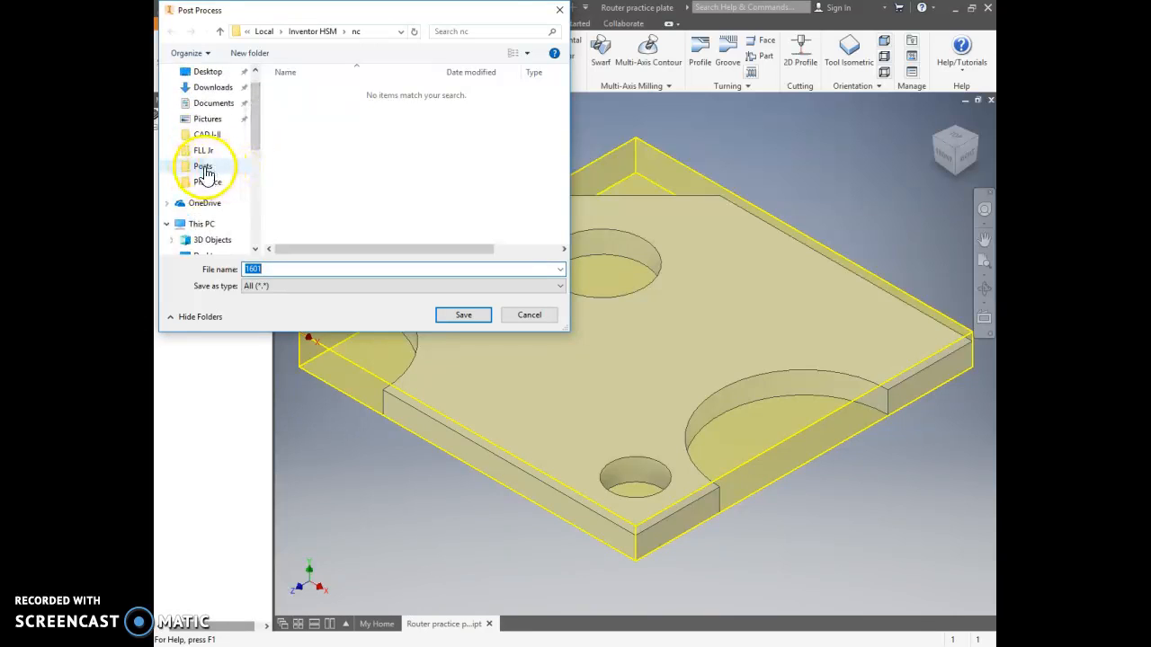
click(209, 167)
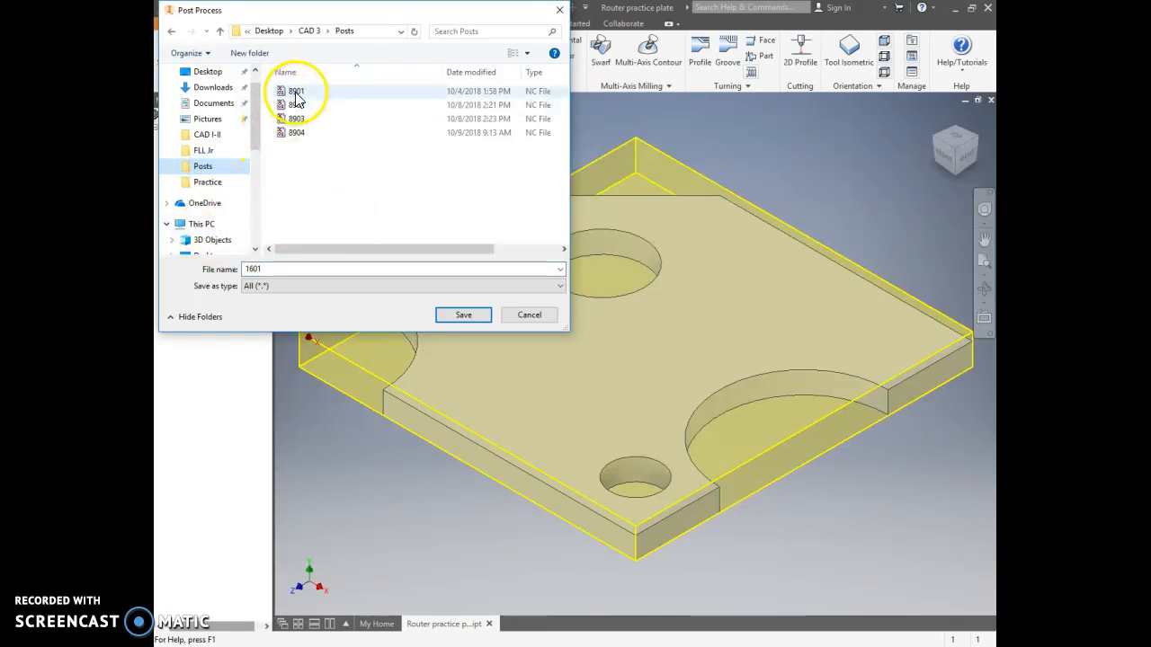
click(463, 319)
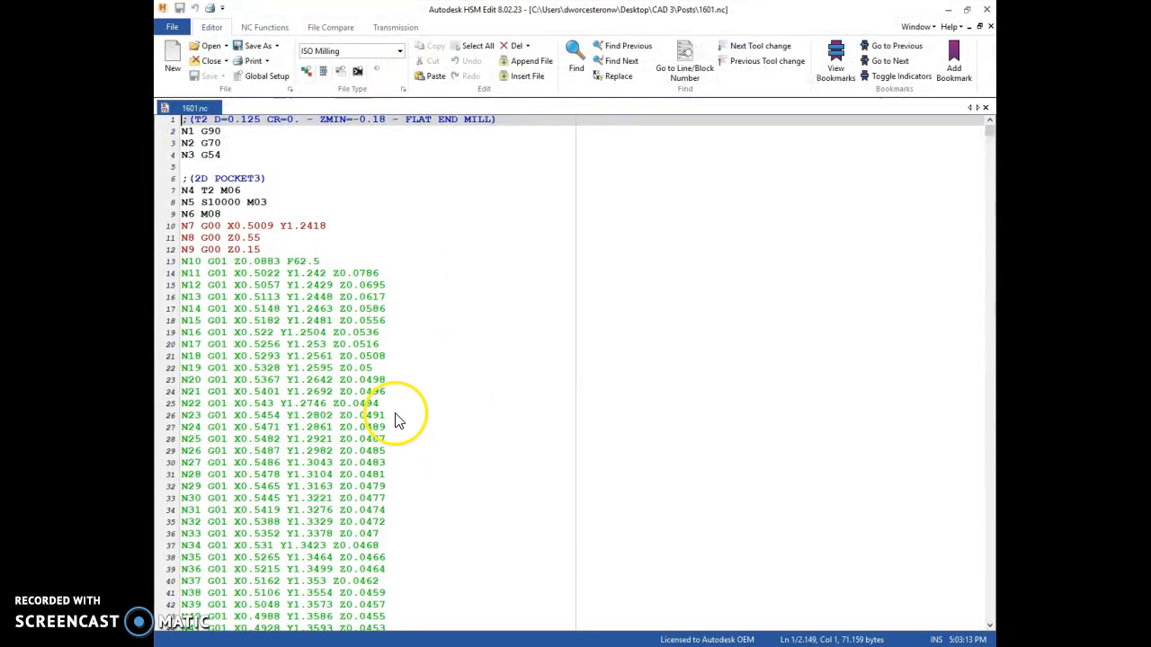
Step: Look through the generated G-code in 1601.nc
scroll(372, 231, down, 7)
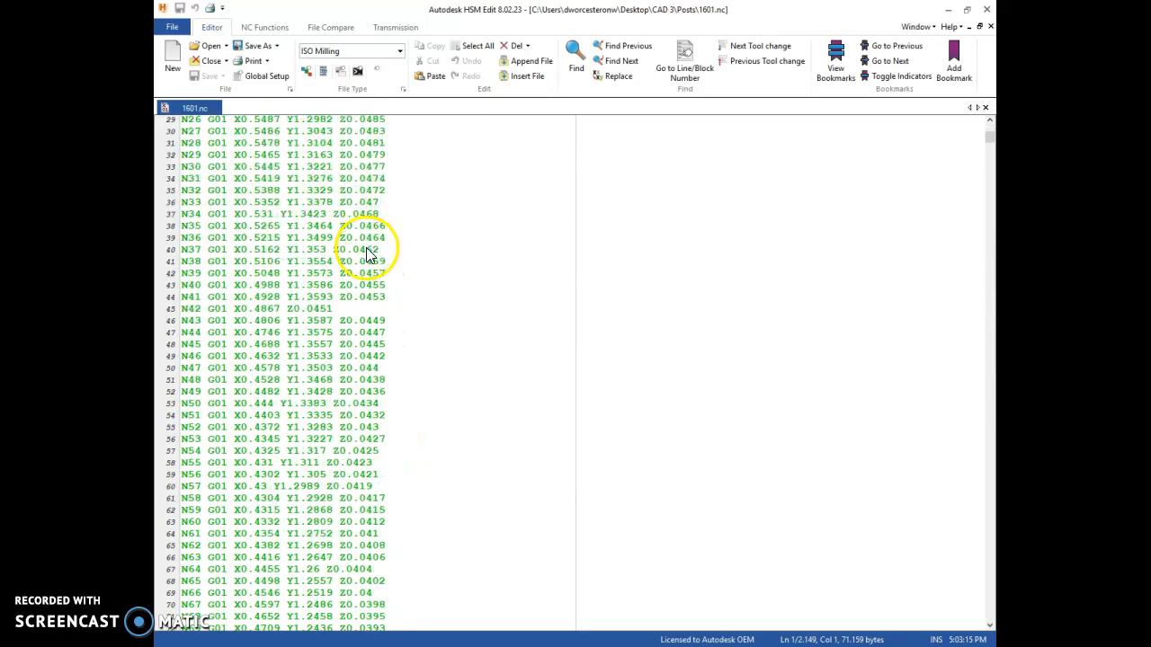
scroll(365, 257, up, 7)
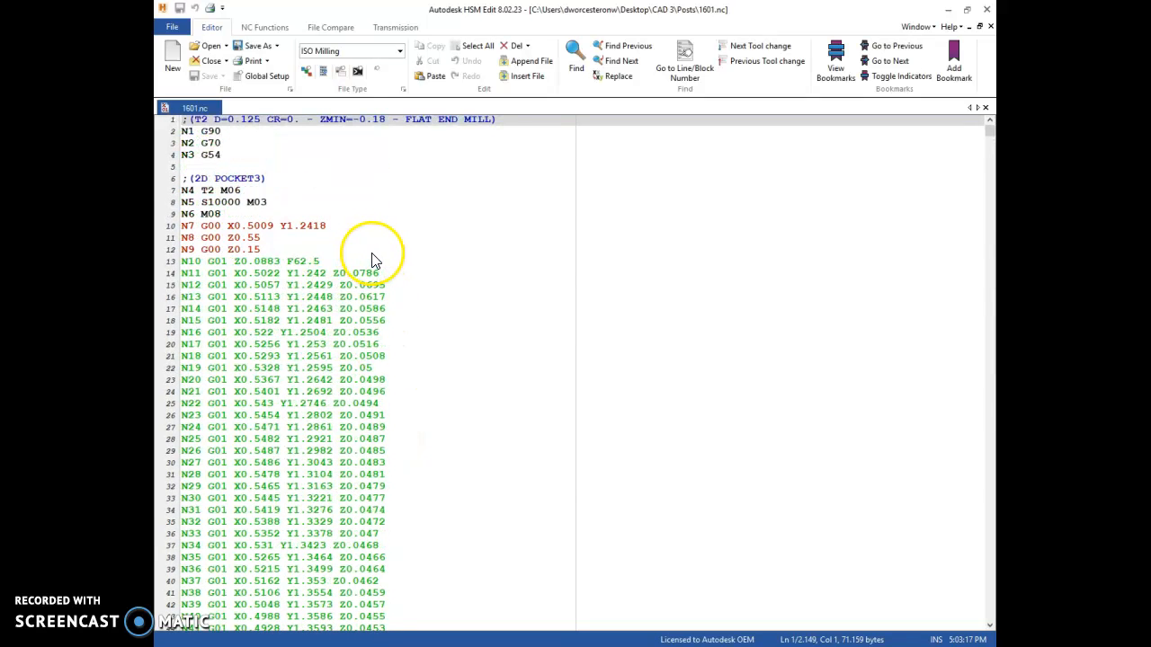
scroll(351, 247, down, 4)
scroll(349, 245, up, 4)
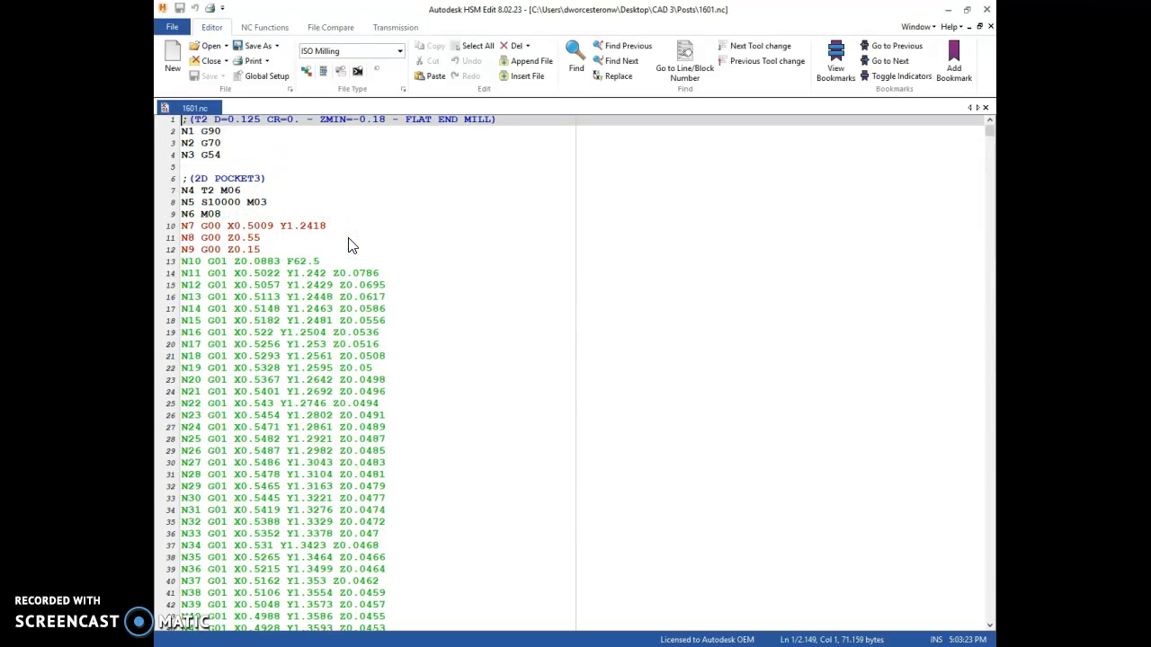
Step: Check the available destinations for saving a copy of 1601.nc, and cancel the save
click(173, 28)
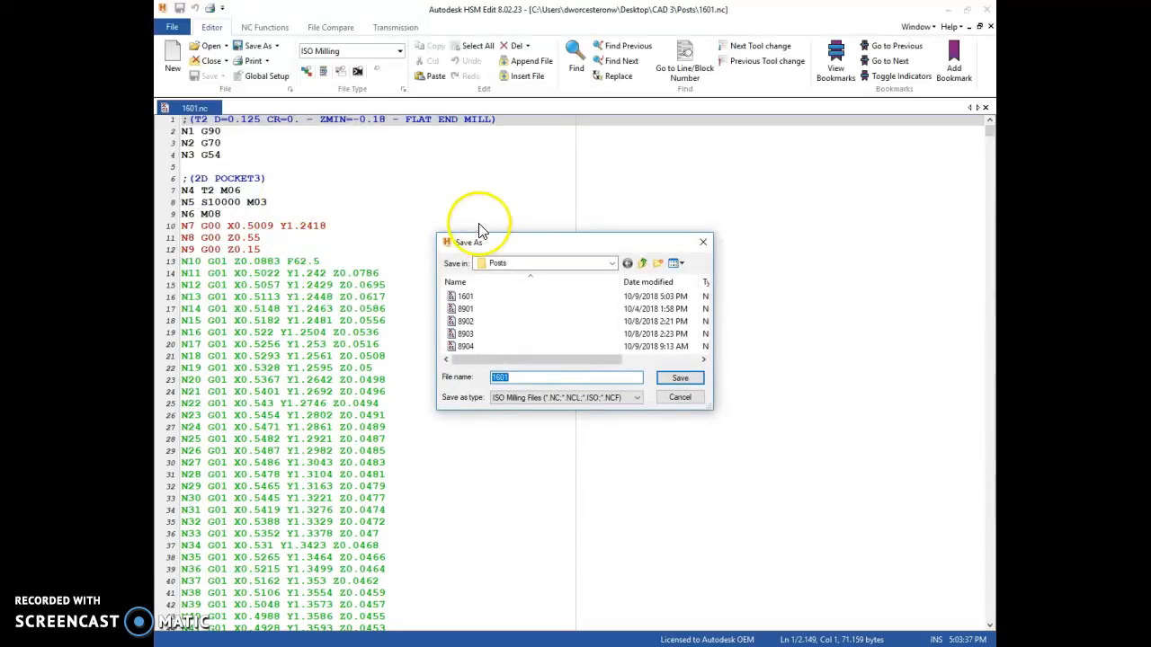
click(551, 267)
click(552, 270)
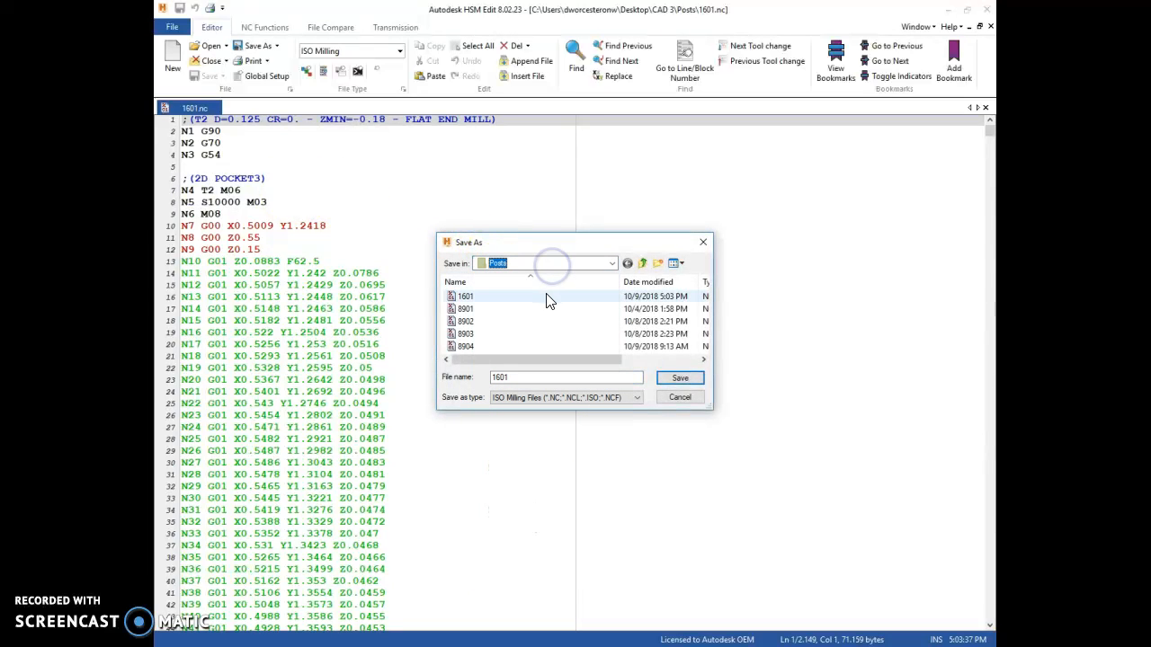
click(569, 270)
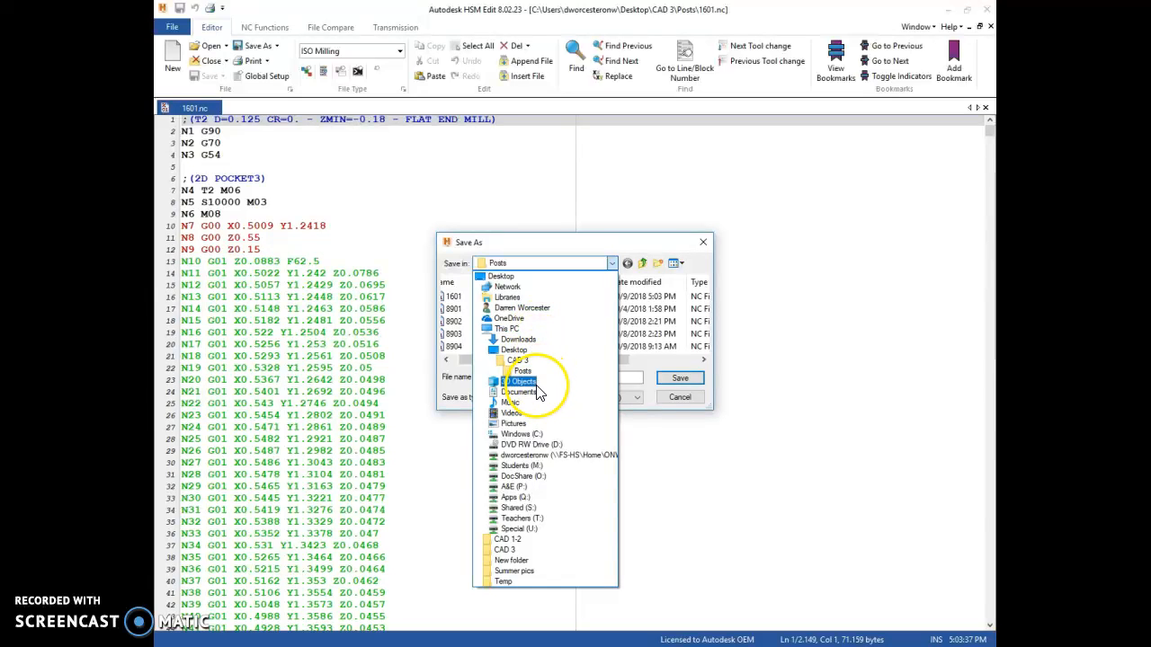
click(573, 261)
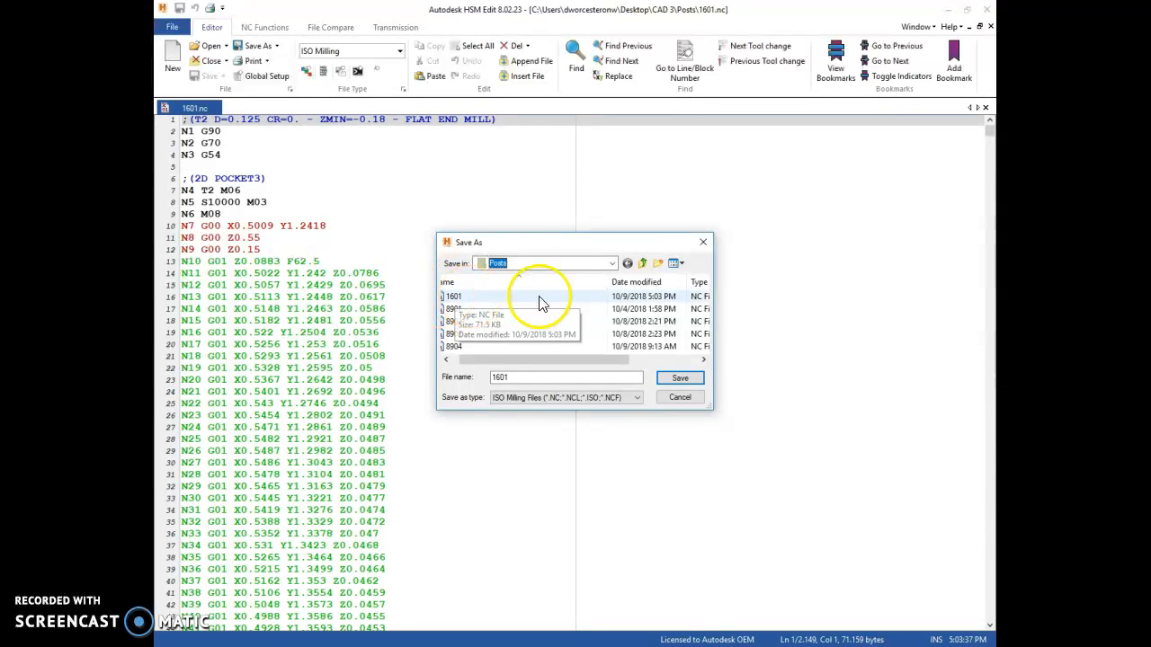
click(704, 243)
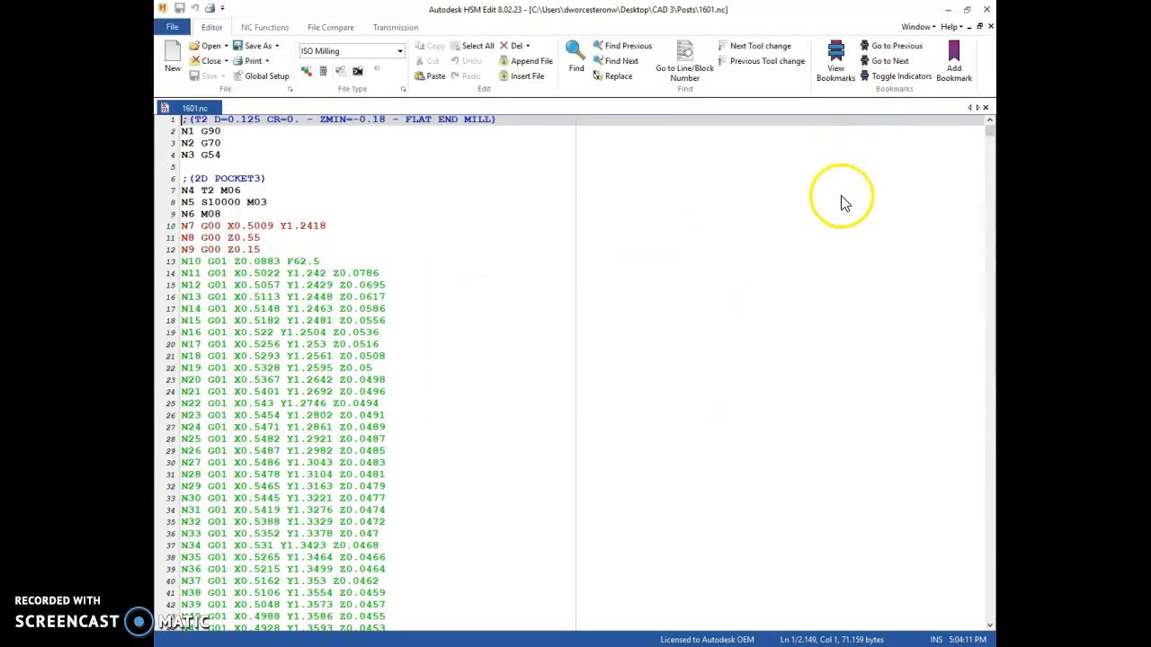